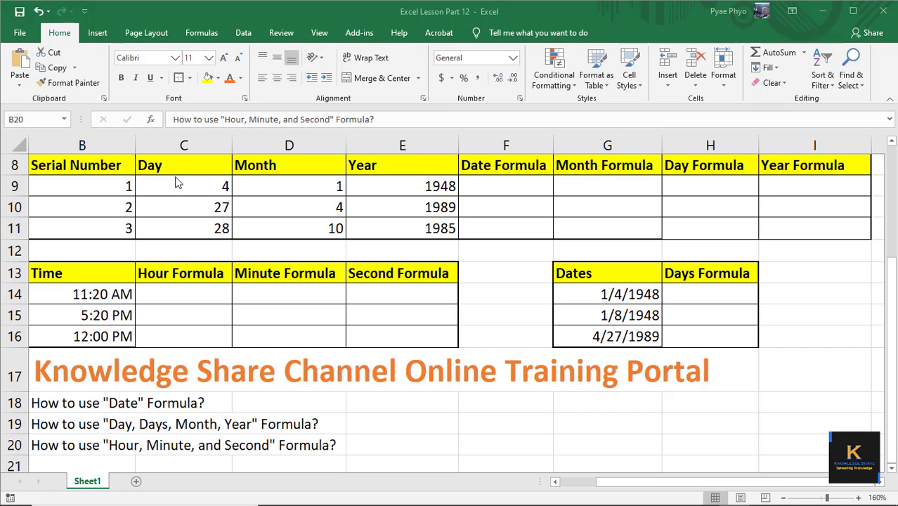
- Enter =DATE(E9,D9,C9) in F9 so it returns 4-Jan-1948
click(537, 187)
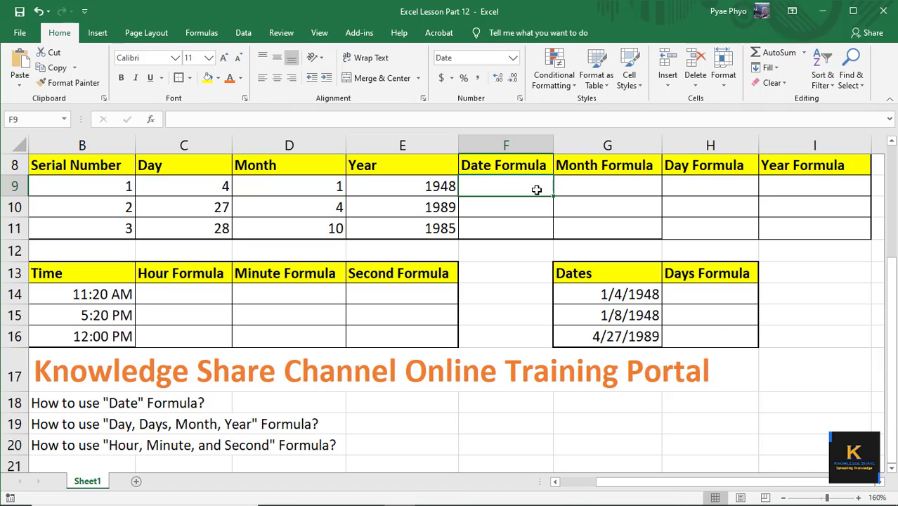
text(=)
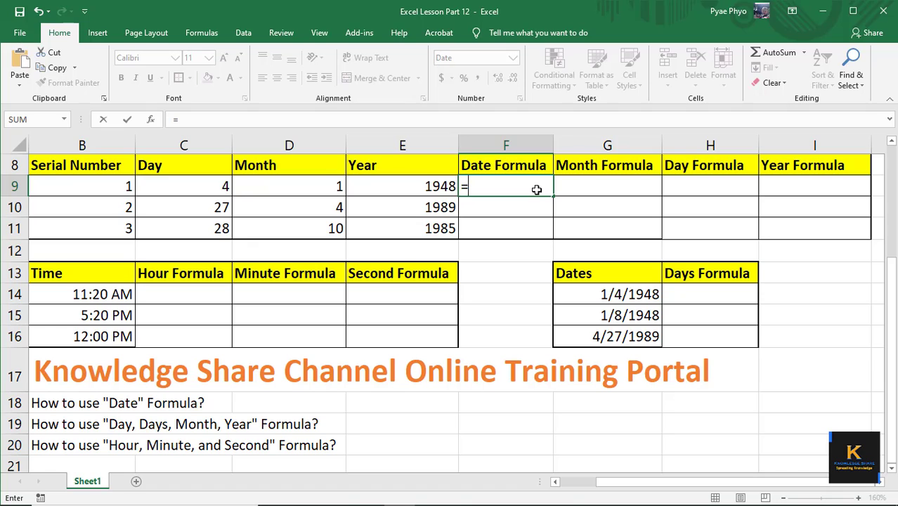
text(date)
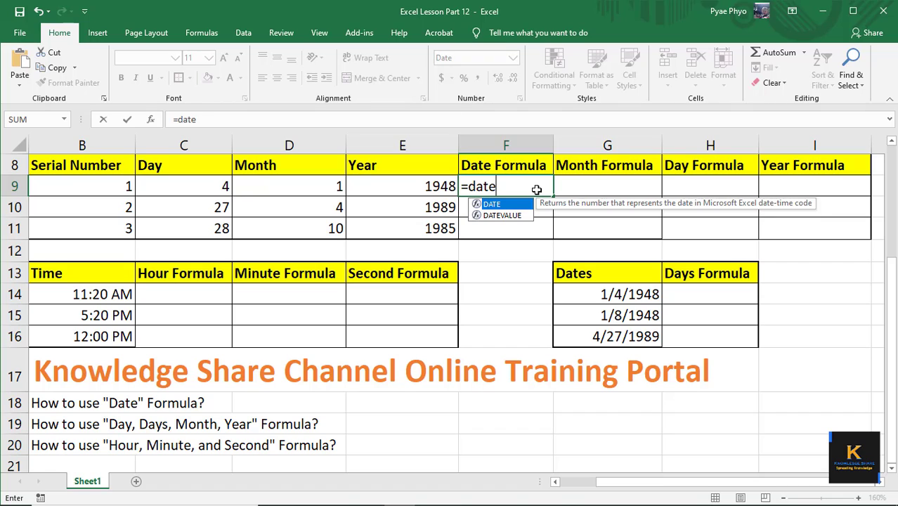
key(Tab)
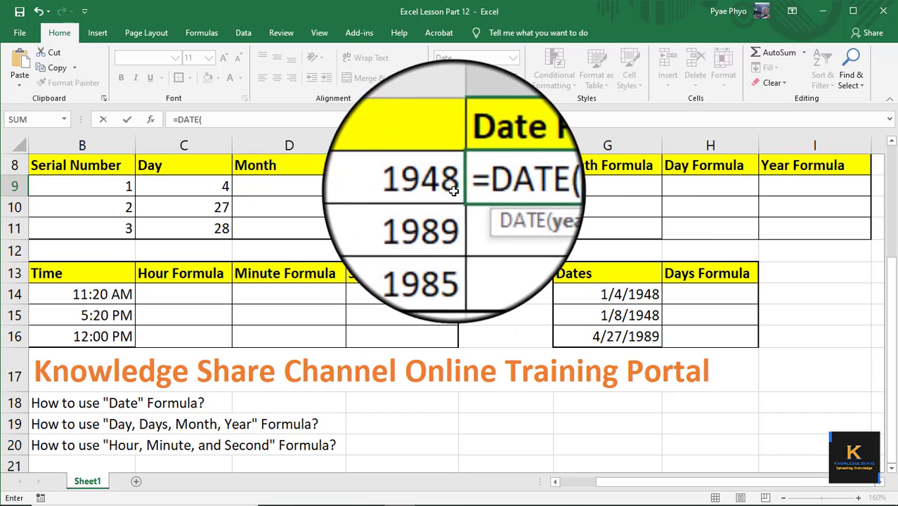
click(425, 187)
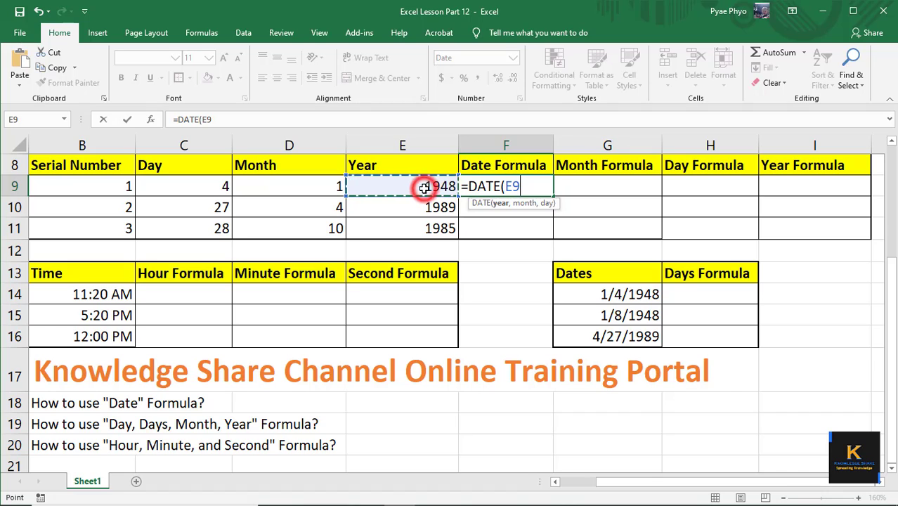
text(,)
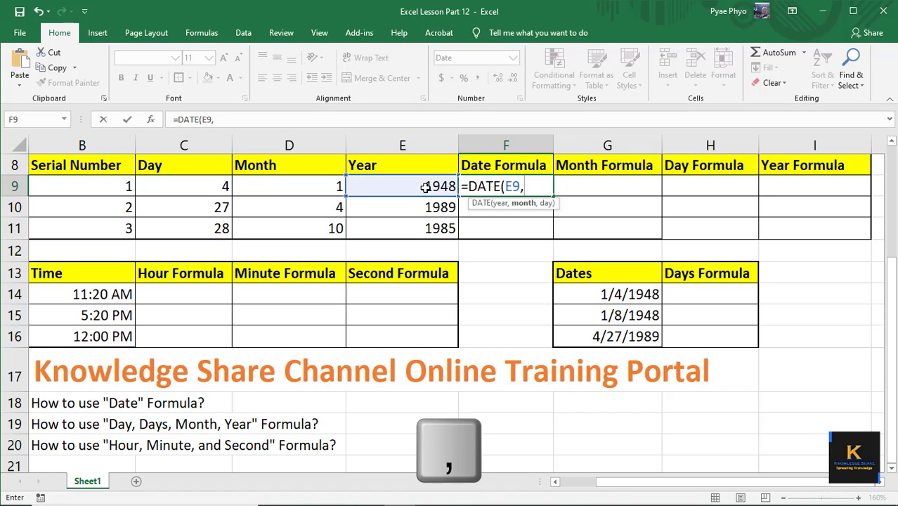
click(327, 185)
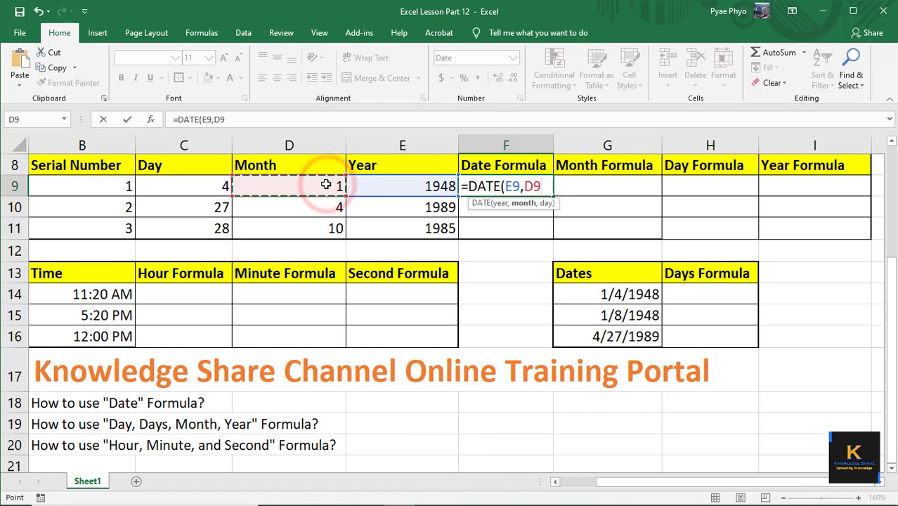
text(,)
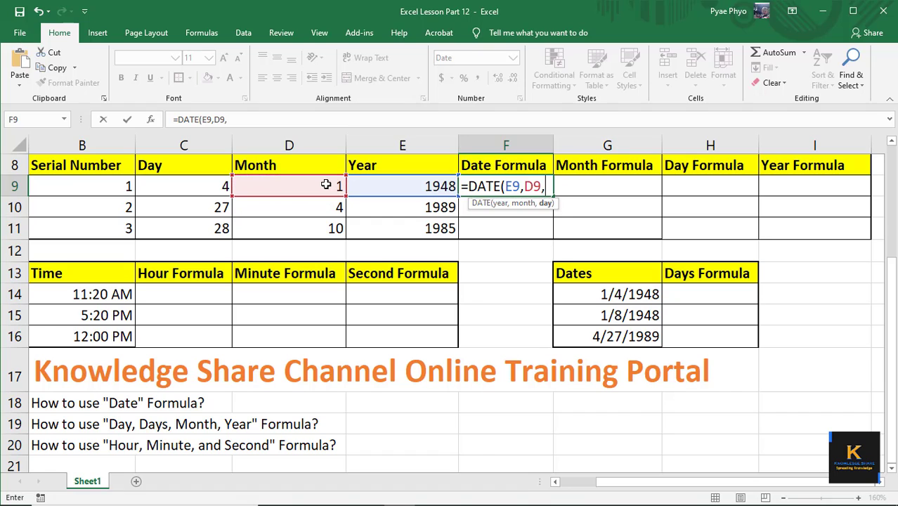
click(211, 185)
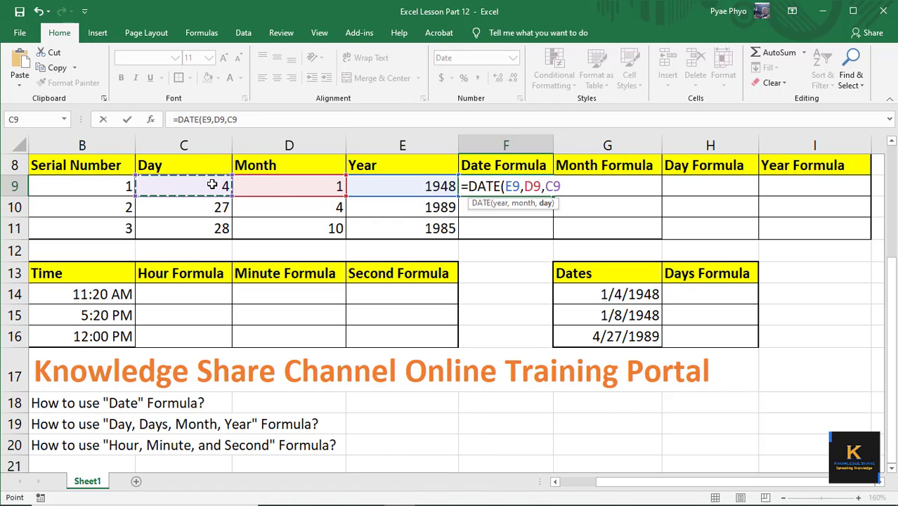
text())
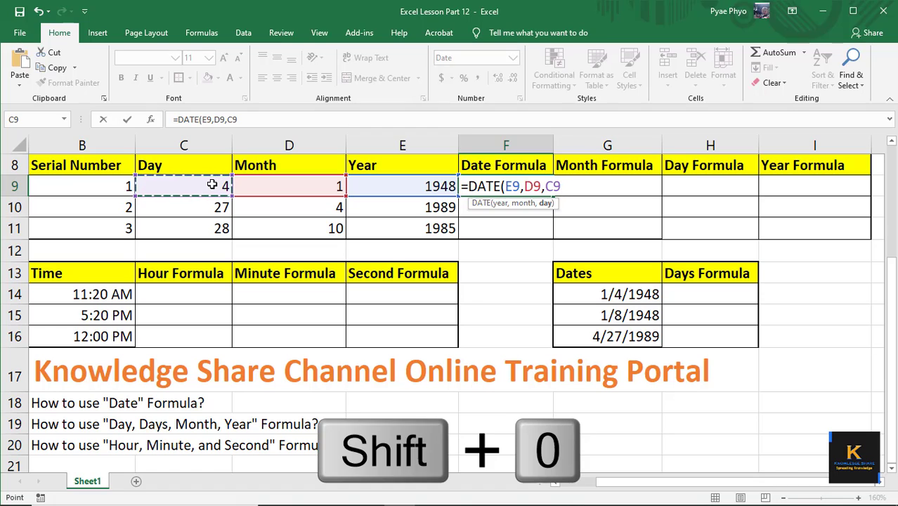
key(Return)
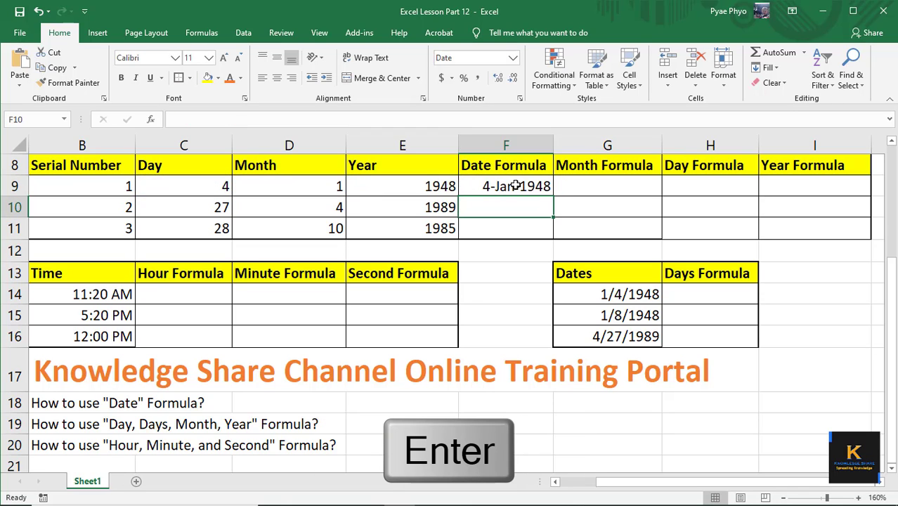
- Fill F9's DATE formula down to F11, giving 27-Apr-1989 and 28-Oct-1985
click(516, 185)
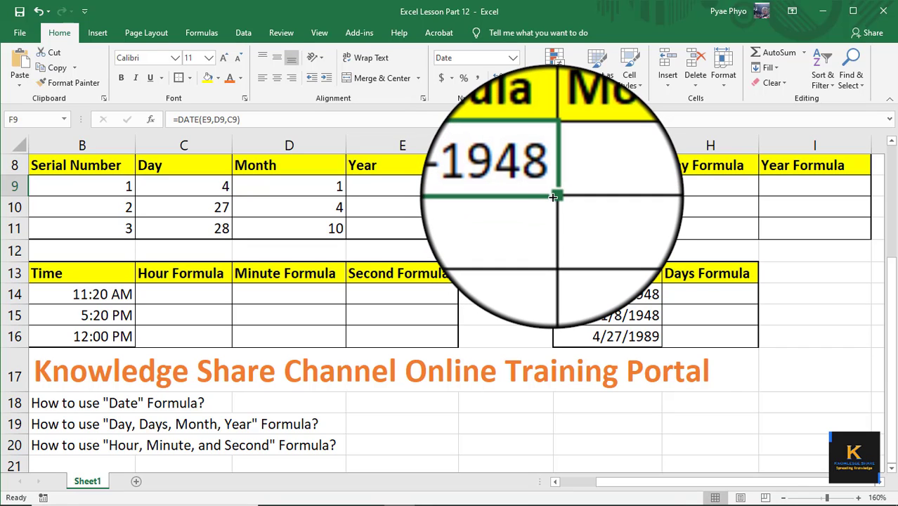
drag(554, 197, 543, 227)
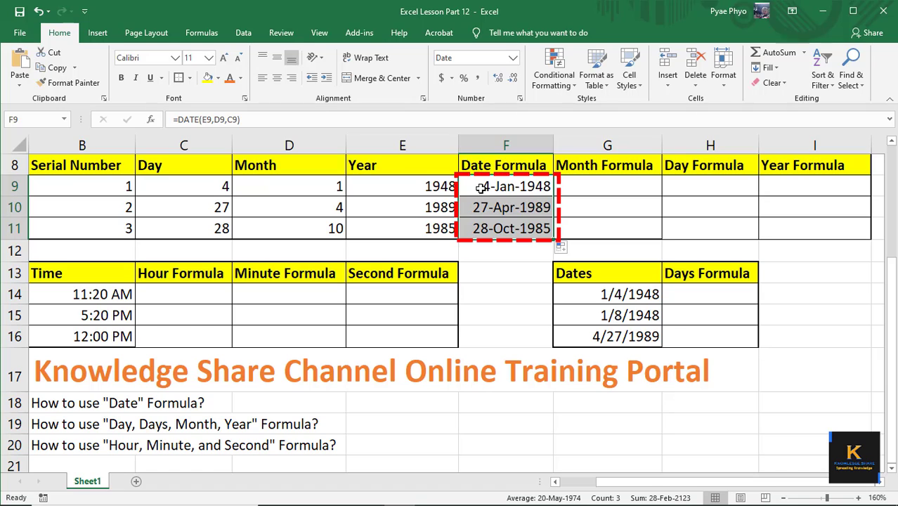
click(539, 188)
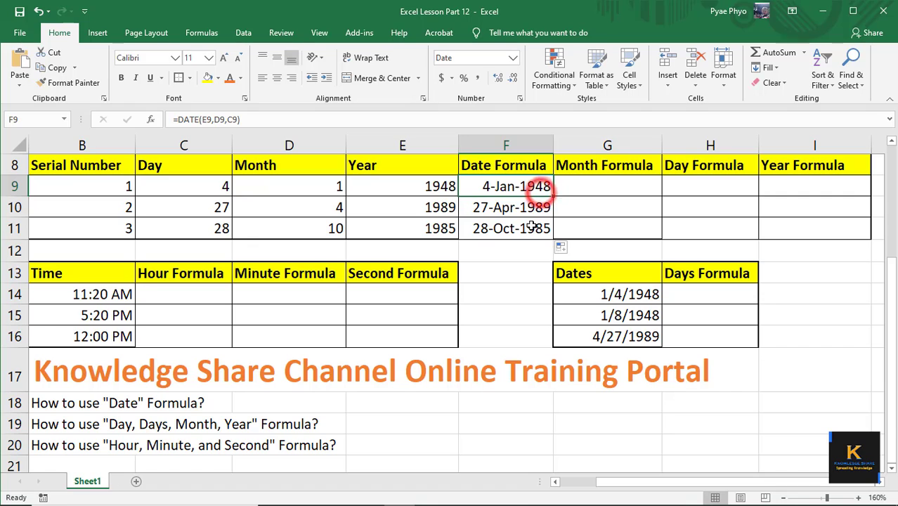
- Format F9 with the 2012-03-14 date type so it reads 1948-01-04
right_click(534, 186)
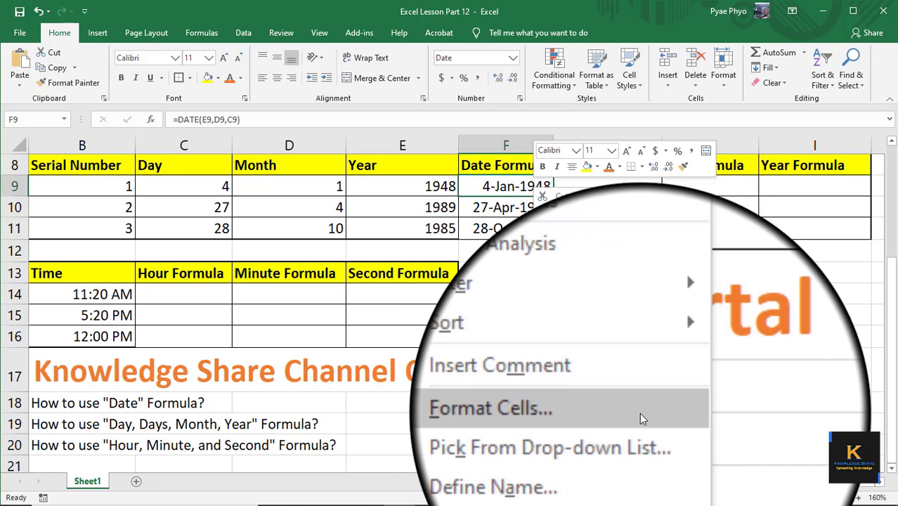
click(639, 412)
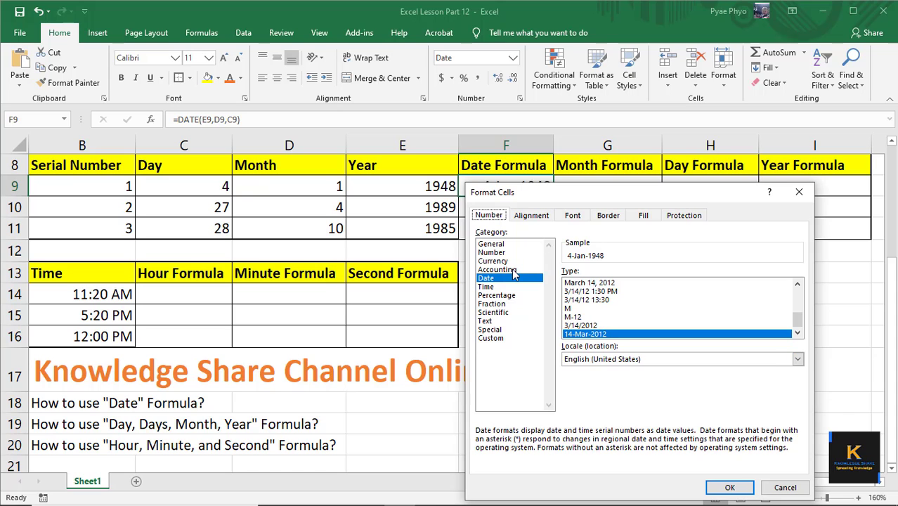
drag(556, 199, 204, 149)
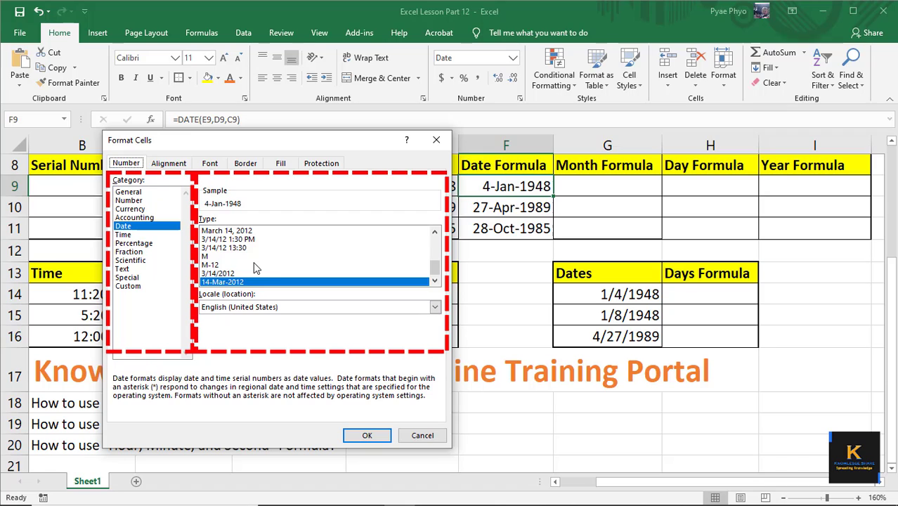
scroll(255, 276, up, 1)
scroll(255, 275, up, 2)
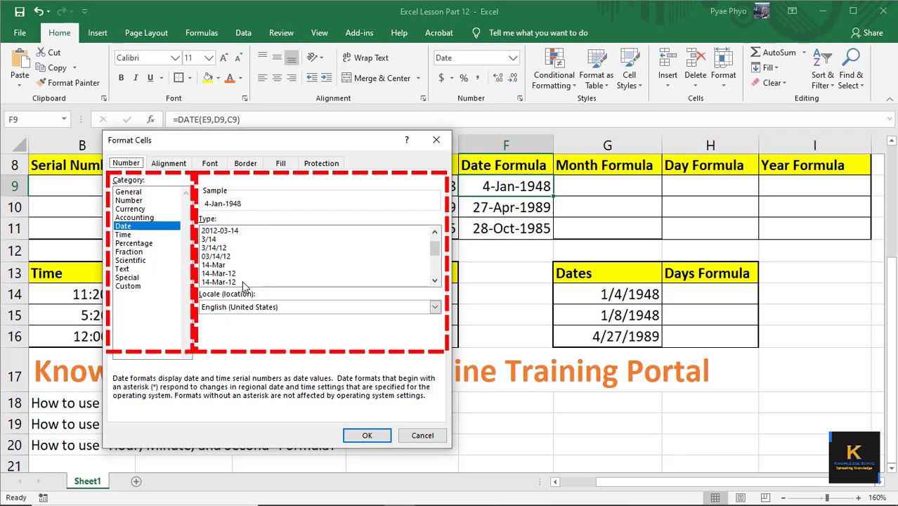
scroll(244, 284, up, 1)
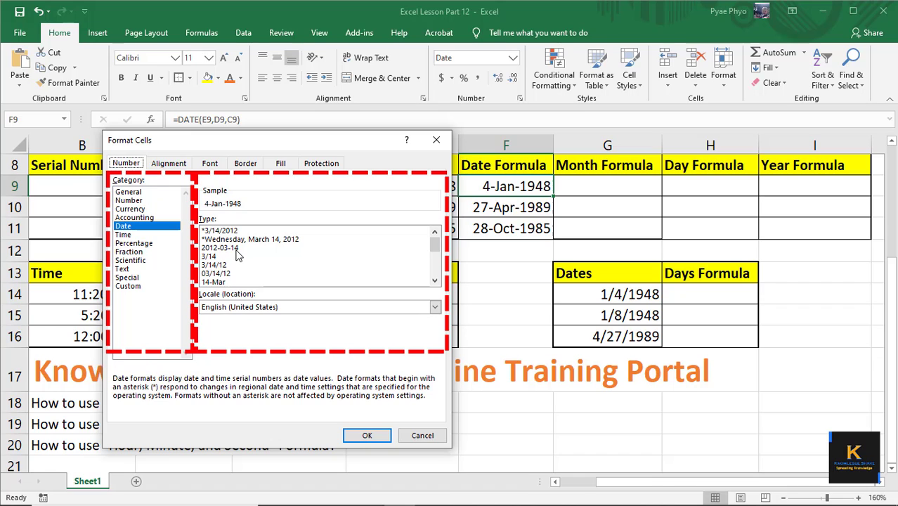
click(237, 248)
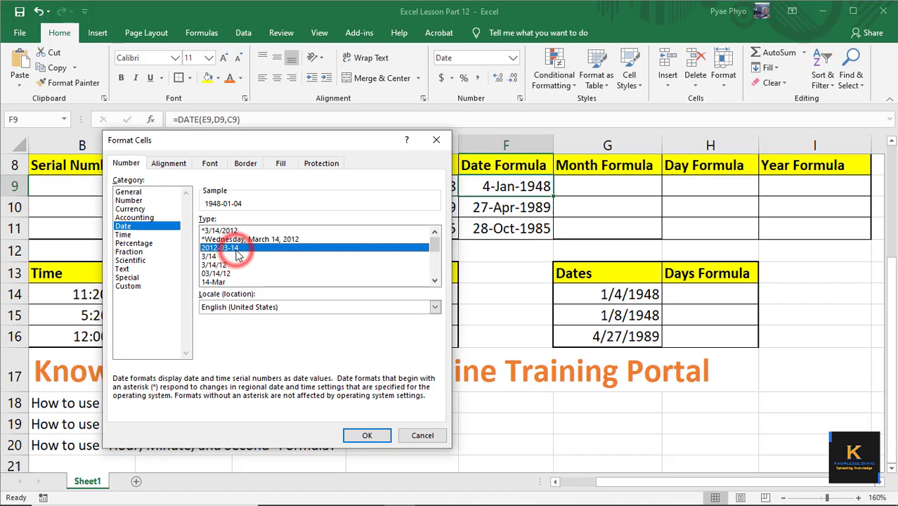
click(369, 436)
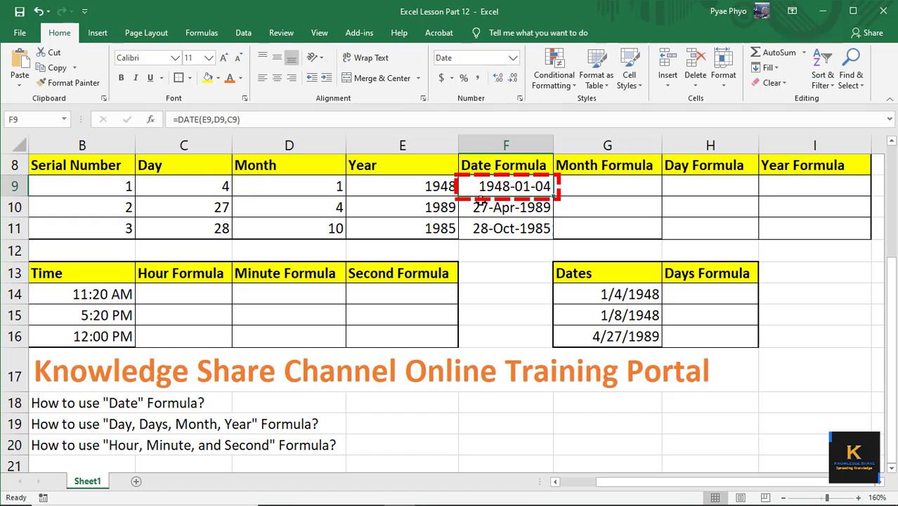
- Copy F9's yyyy-mm-dd format down through F11, showing 1989-04-27 and 1985-10-28
drag(554, 192, 555, 233)
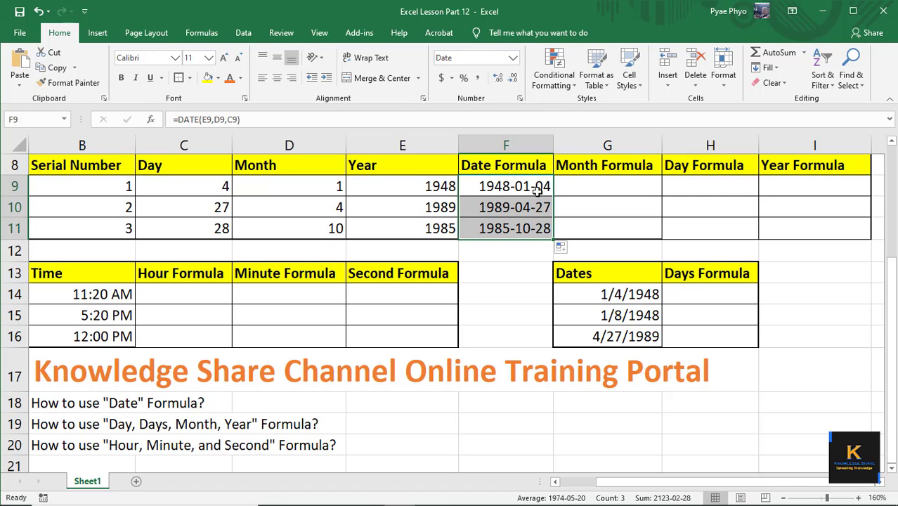
- Enter =MONTH(F9) in G9 and fill it down to G11, returning 1, 4 and 10
click(653, 187)
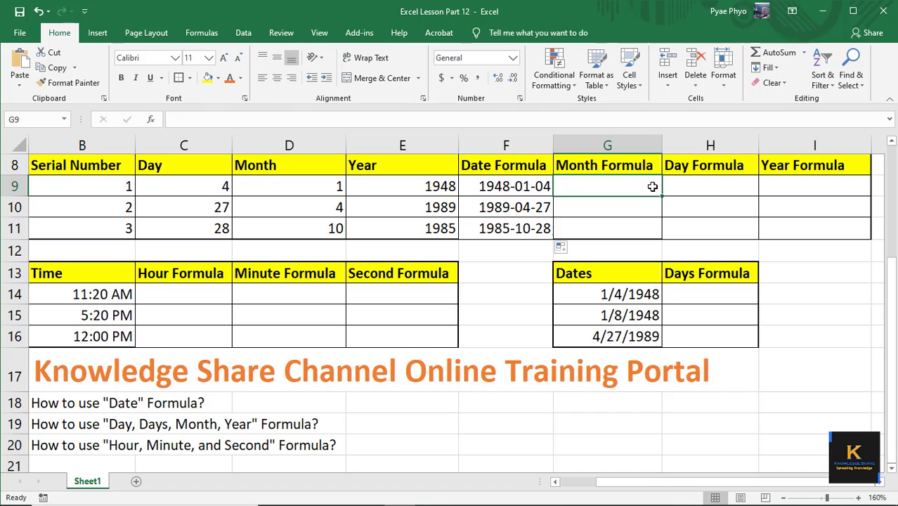
text(=)
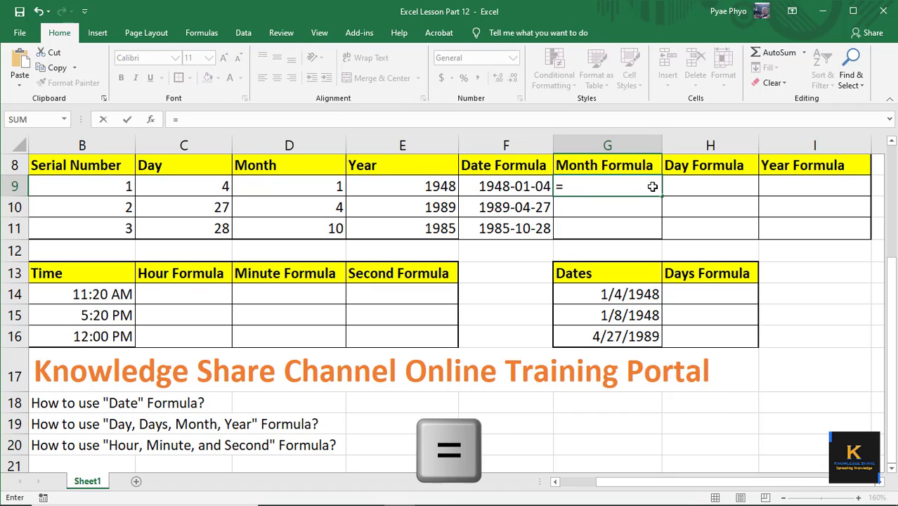
text(month)
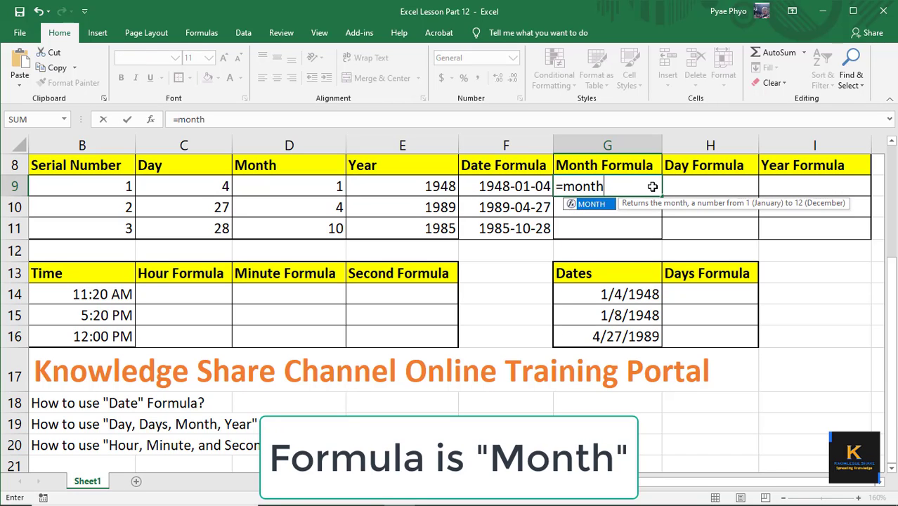
key(Tab)
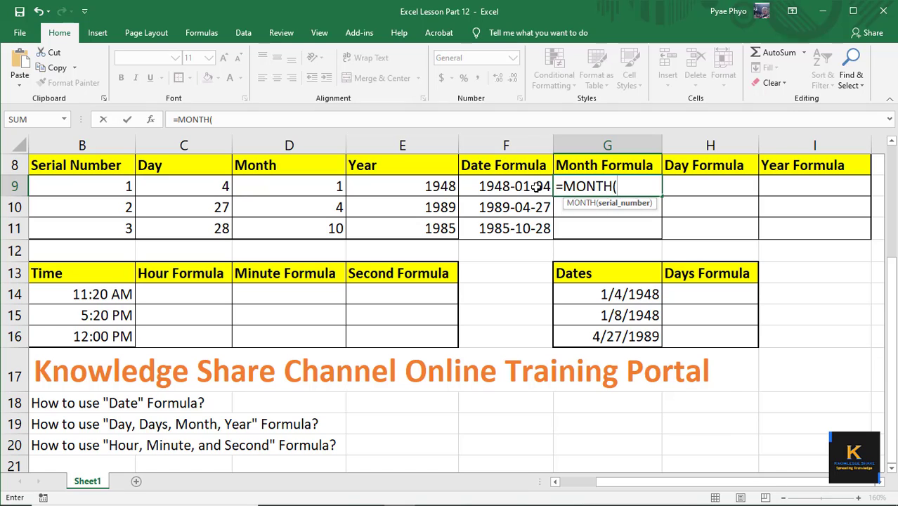
click(536, 186)
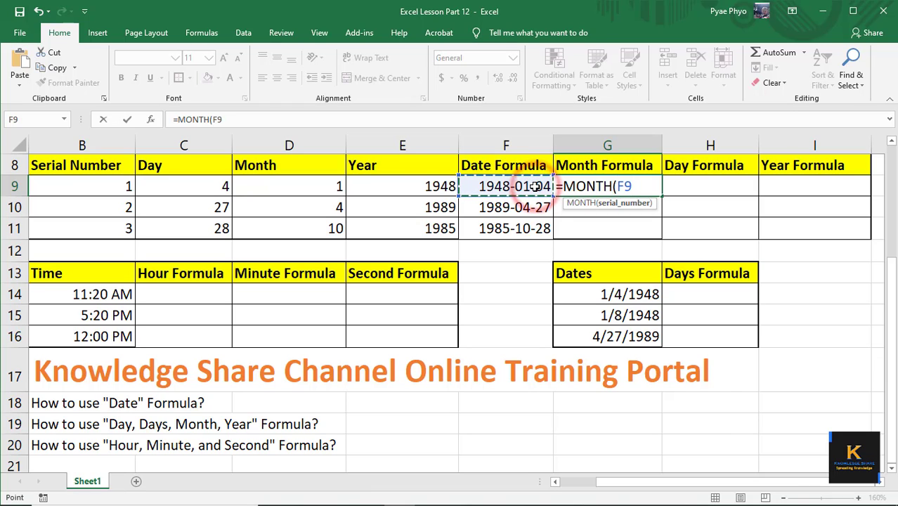
text())
key(Return)
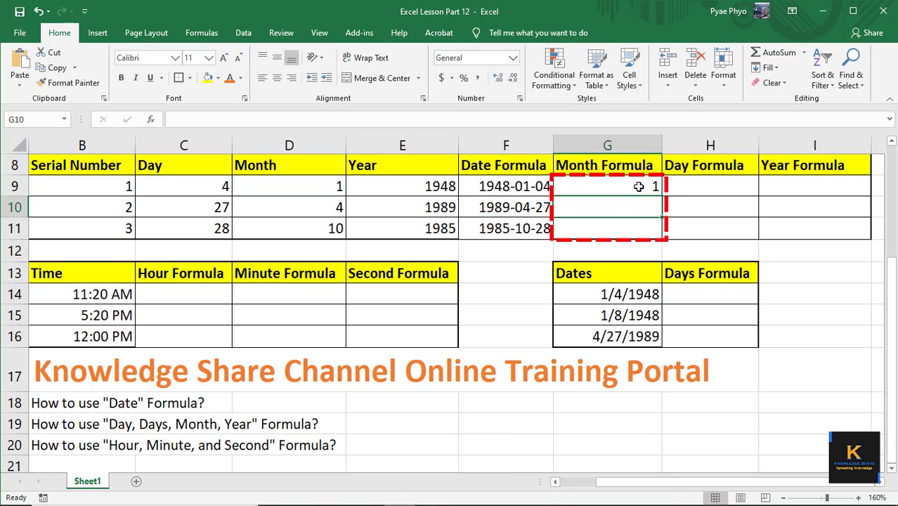
click(639, 186)
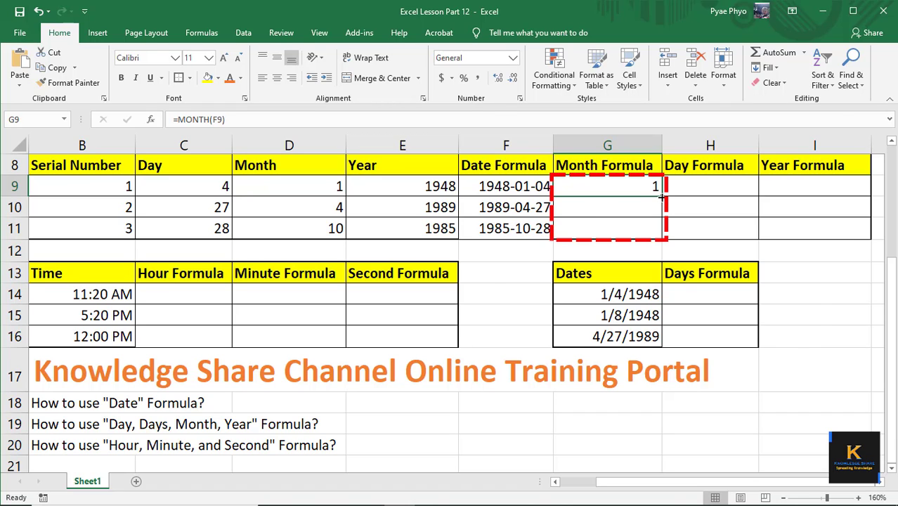
drag(662, 197, 666, 220)
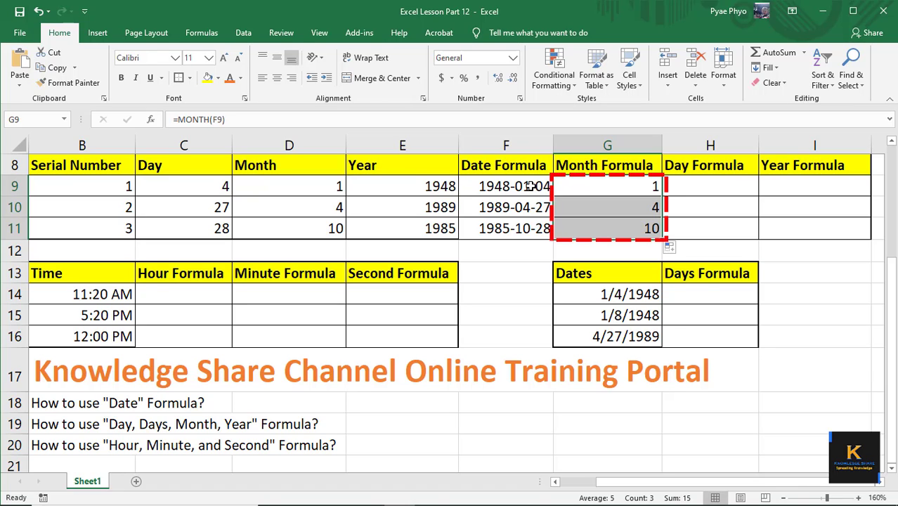
- Enter =DAY(F9) in H9 and fill it down to H11, returning 4, 27 and 28
click(749, 189)
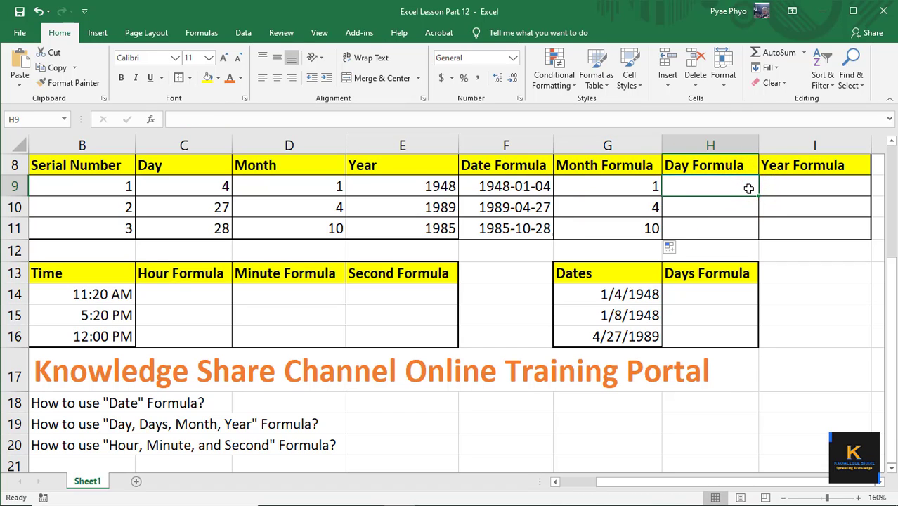
text(=day)
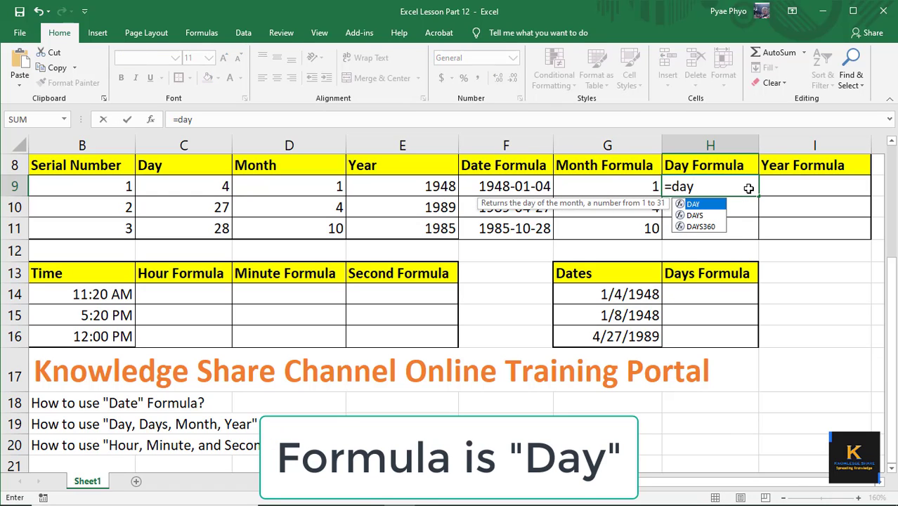
key(Tab)
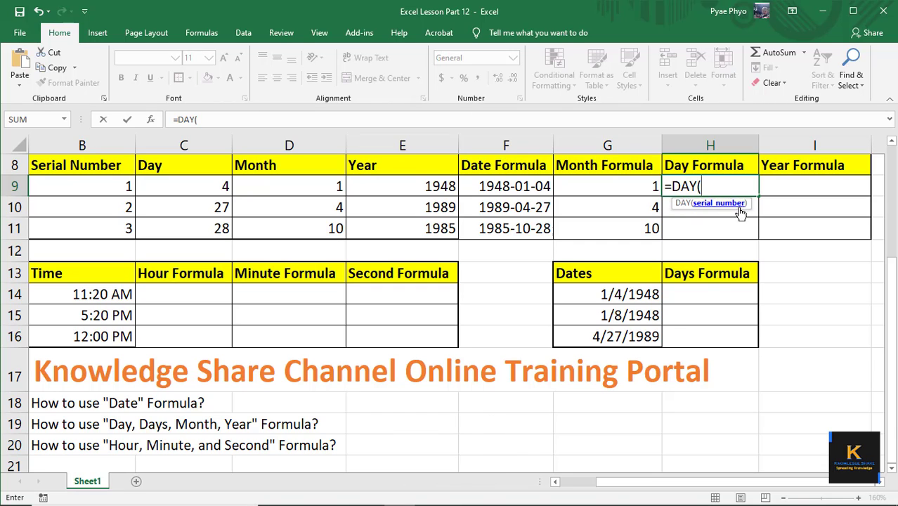
click(502, 187)
text())
key(Return)
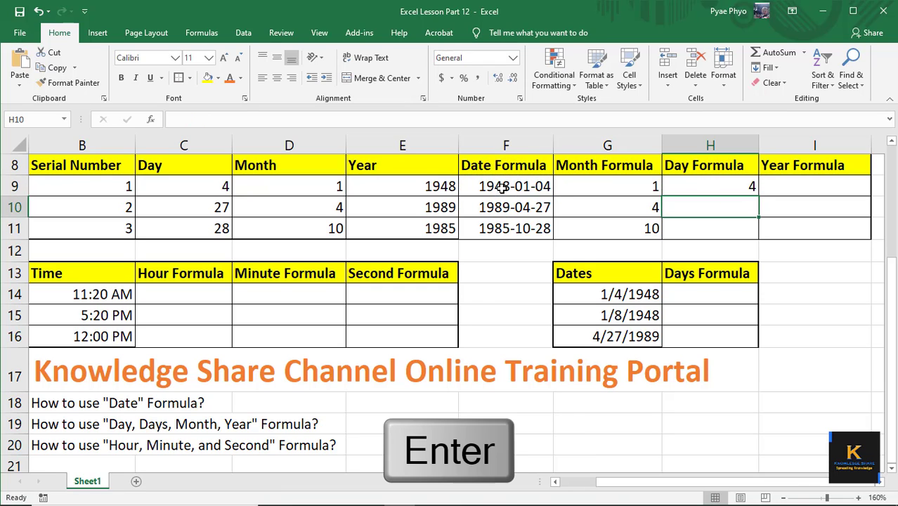
click(743, 184)
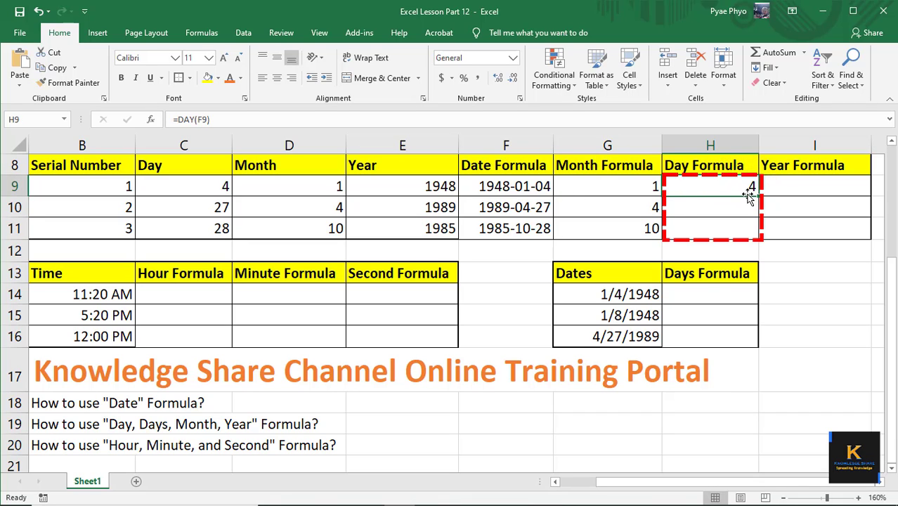
drag(749, 190, 756, 236)
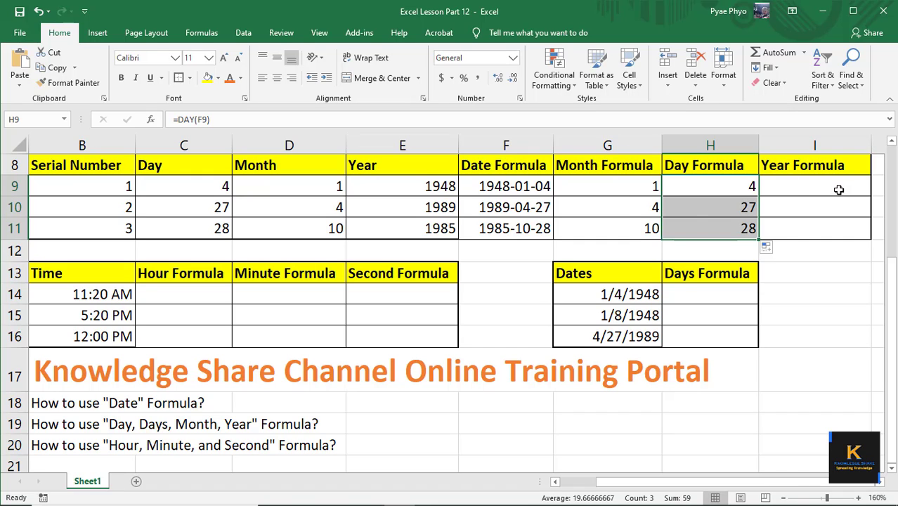
- Enter =YEAR(F9) in I9 and fill it down to I11, returning 1948, 1989 and 1985
click(838, 189)
text(=)
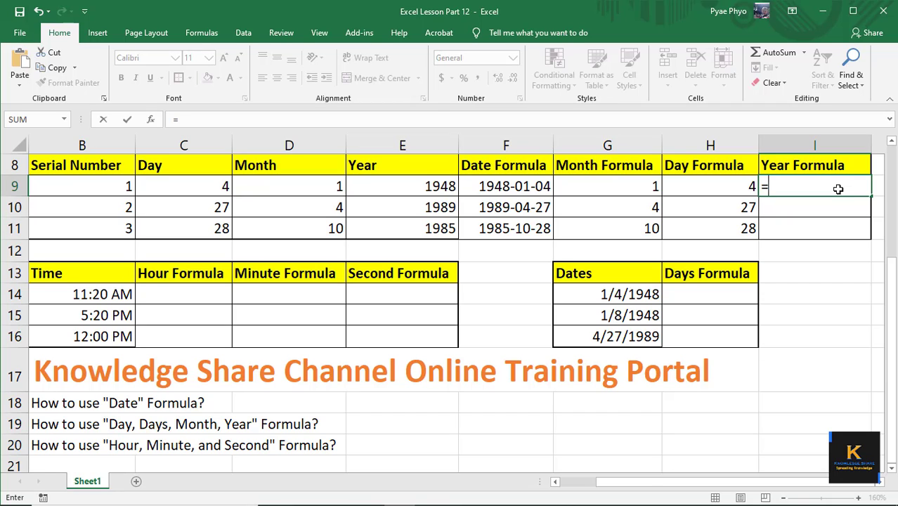
text(year)
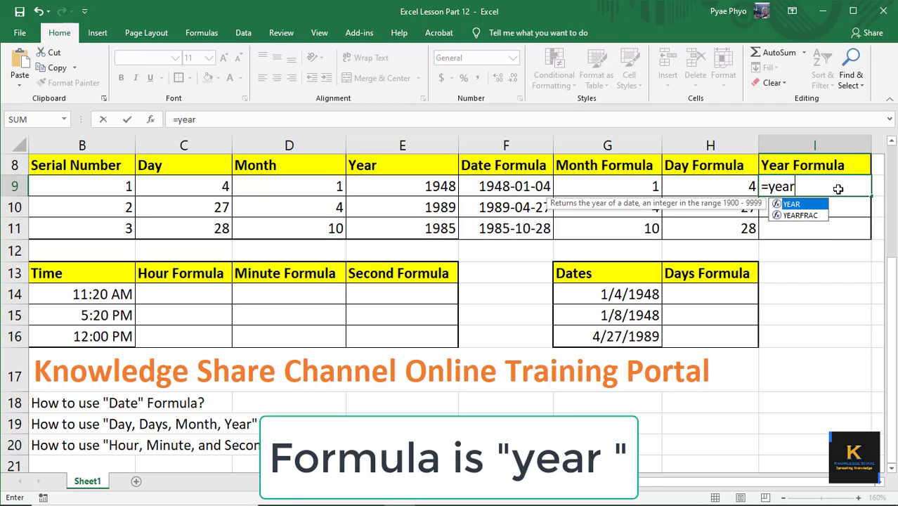
key(Tab)
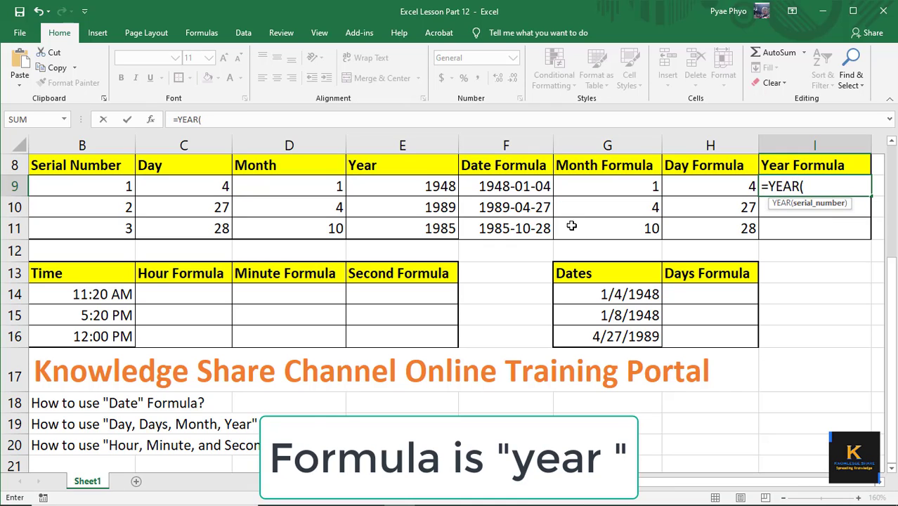
click(516, 187)
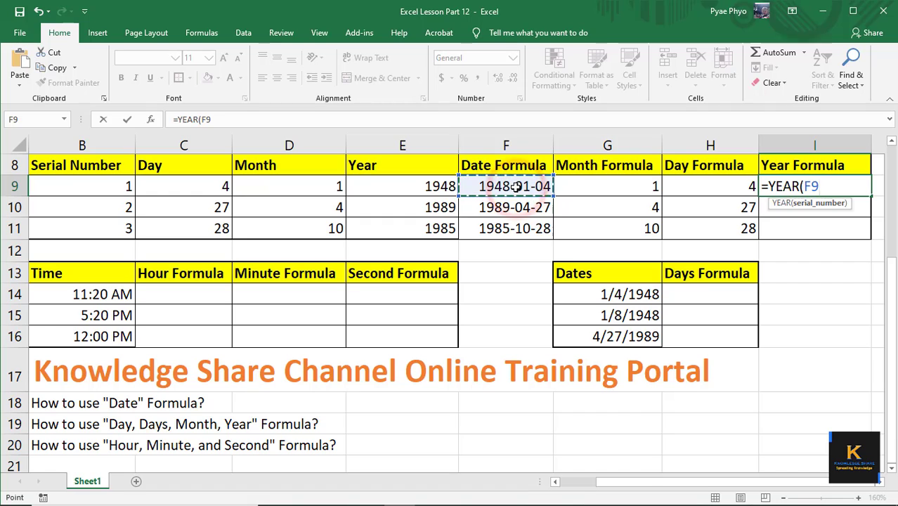
text())
key(Return)
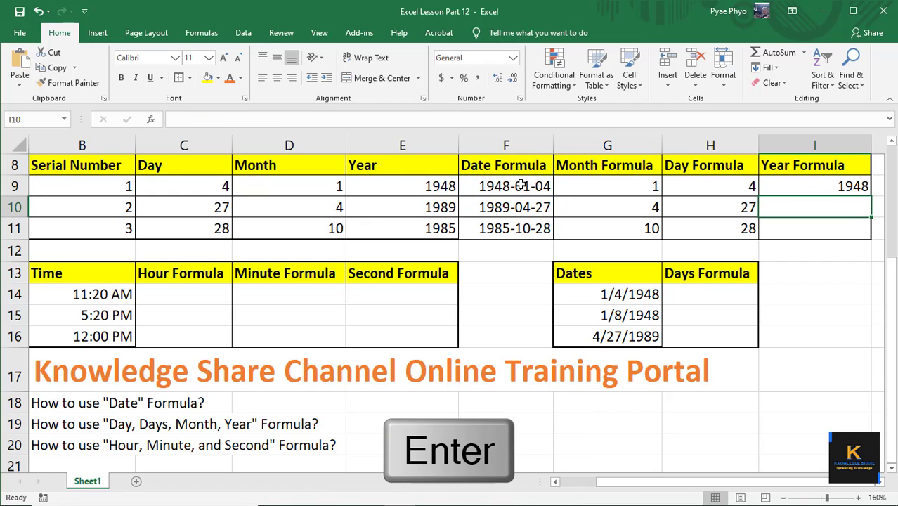
click(838, 187)
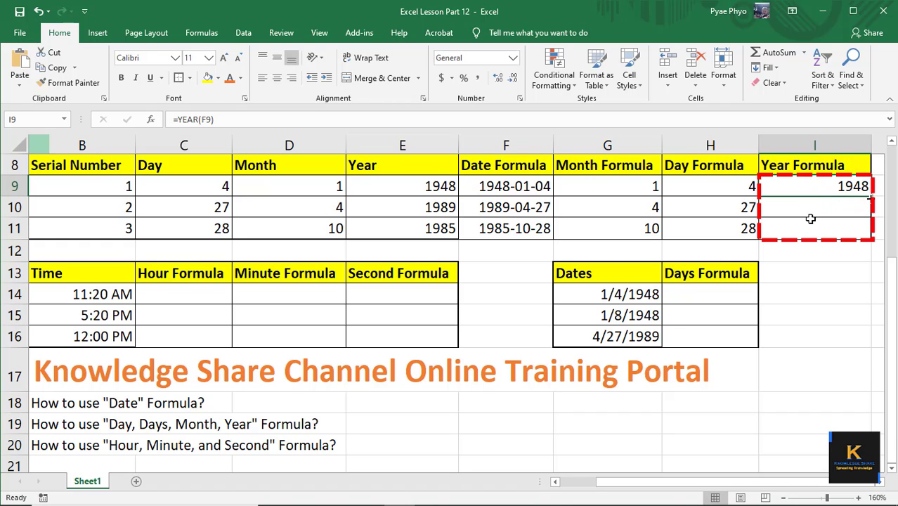
drag(870, 199, 872, 242)
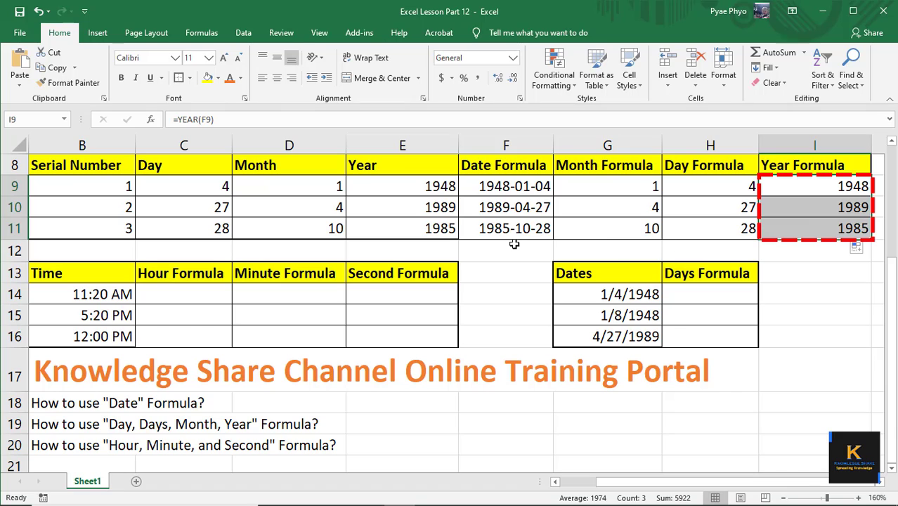